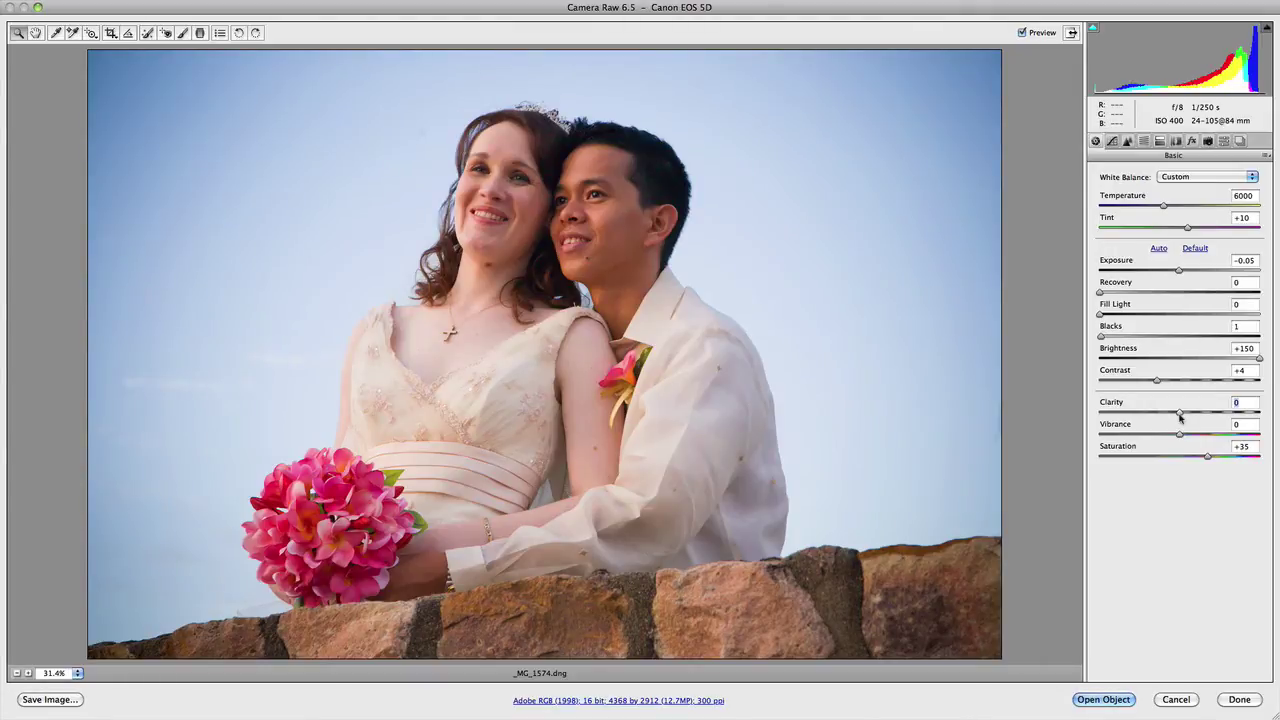
# Raise the photo's overall Clarity to +100 and compare the result by toggling the preview off and on
pyautogui.click(1180, 415)
pyautogui.moveTo(1180, 415); pyautogui.dragTo(1268, 422)
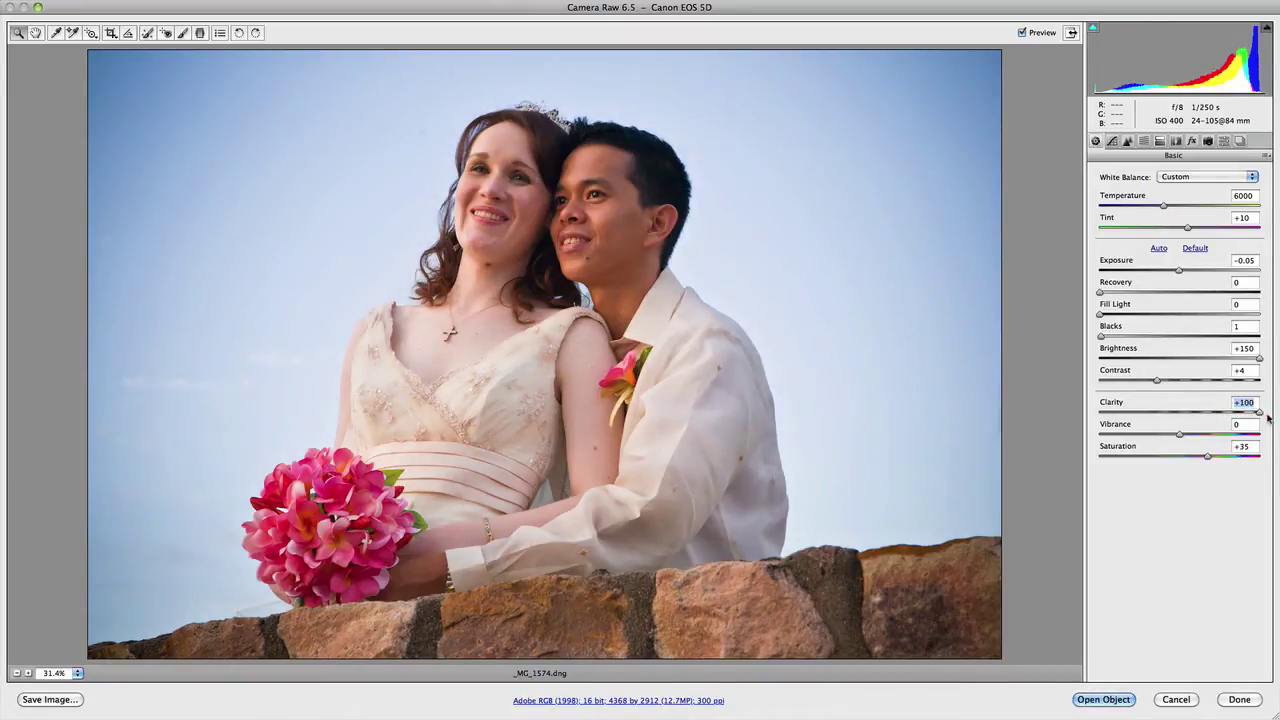
pyautogui.click(1021, 33)
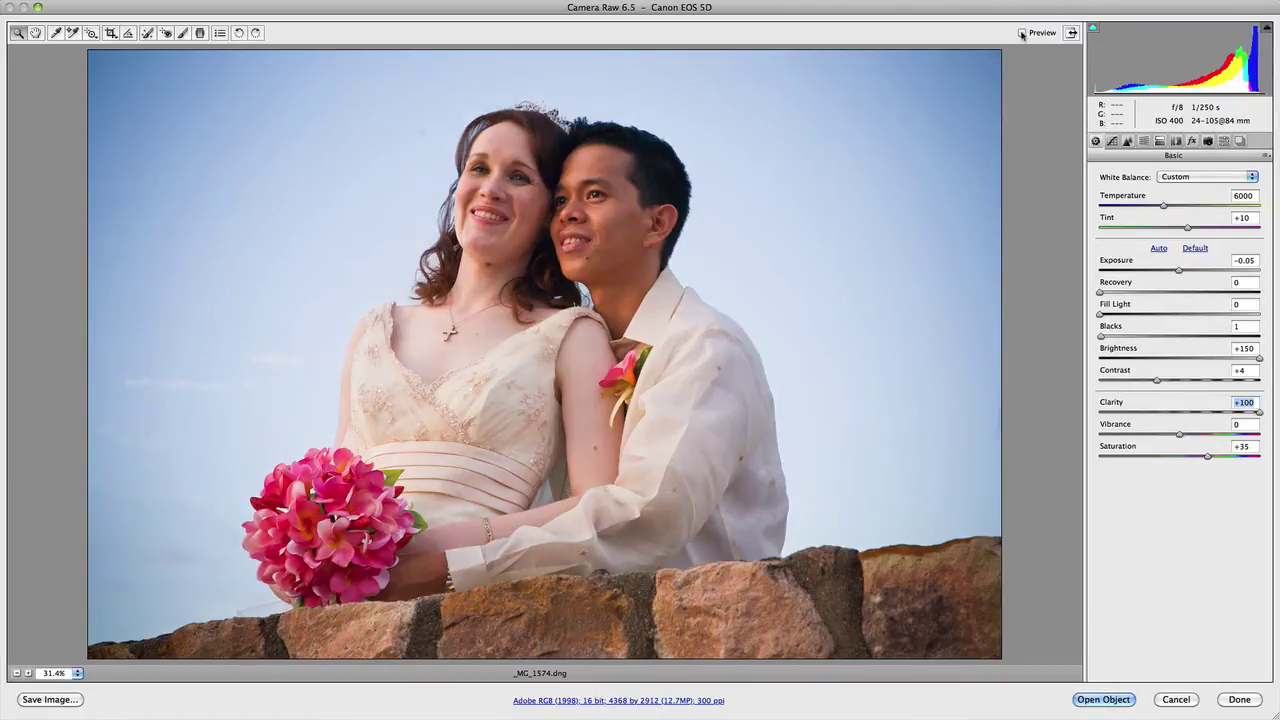
pyautogui.click(1021, 33)
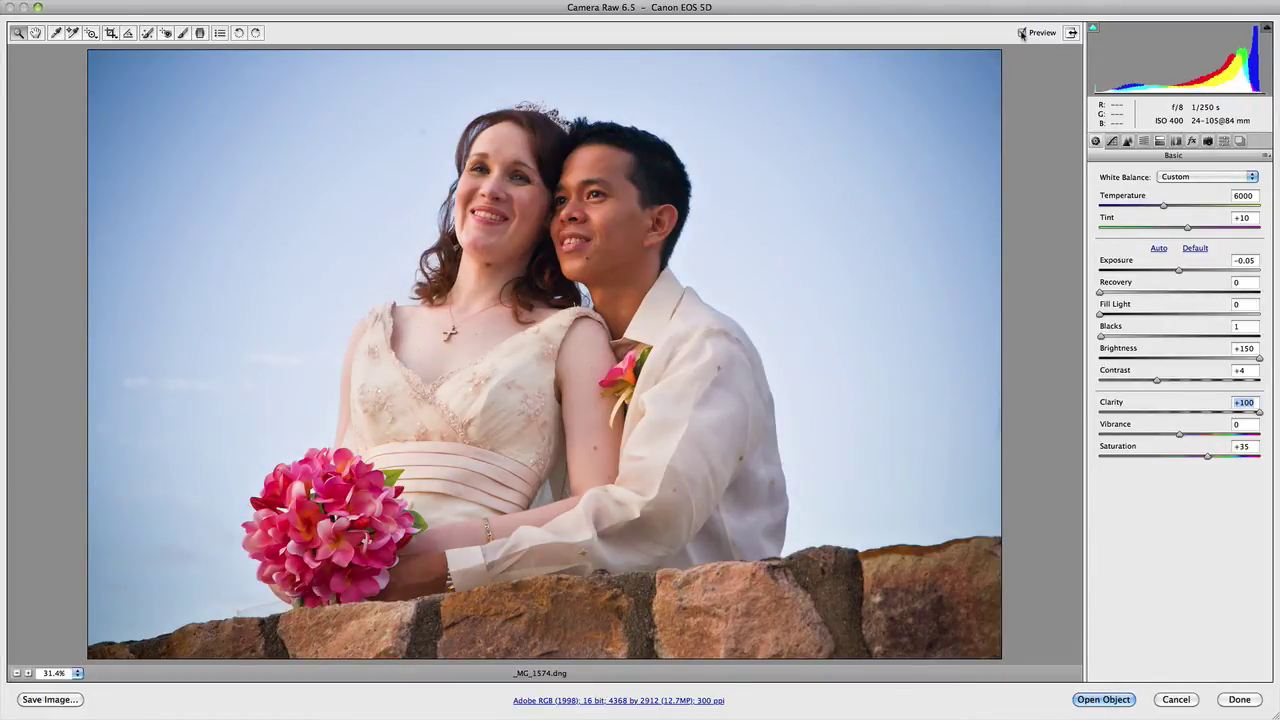
pyautogui.click(1021, 33)
pyautogui.click(1021, 33)
pyautogui.click(1021, 33)
pyautogui.click(1021, 33)
# Paint over the couple with the Adjustment Brush at size 24 with Auto Mask, and check the coverage with the mask overlay
pyautogui.click(182, 33)
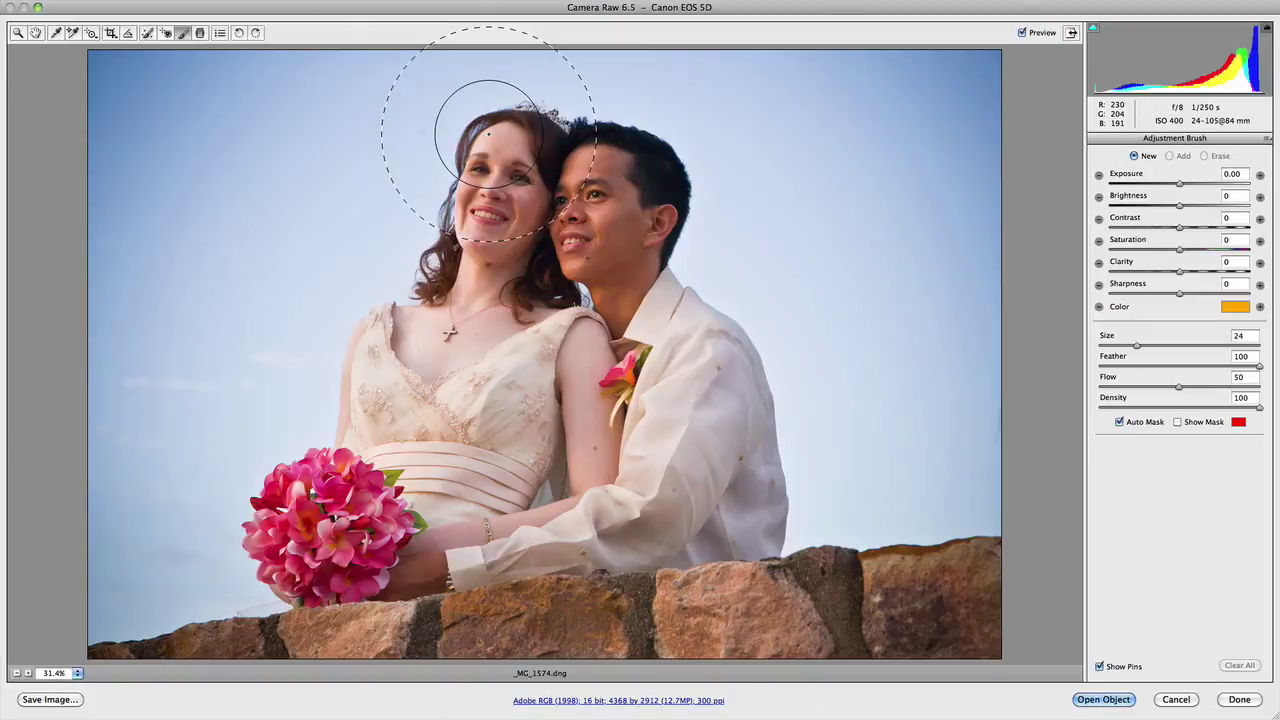
pyautogui.moveTo(488, 133)
pyautogui.mouseDown()
pyautogui.moveTo(510, 110)
pyautogui.moveTo(610, 130)
pyautogui.moveTo(650, 165)
pyautogui.moveTo(656, 237)
pyautogui.moveTo(700, 277)
pyautogui.moveTo(734, 363)
pyautogui.moveTo(791, 420)
pyautogui.moveTo(777, 527)
pyautogui.moveTo(535, 530)
pyautogui.moveTo(306, 568)
pyautogui.moveTo(240, 530)
pyautogui.moveTo(270, 460)
pyautogui.moveTo(330, 450)
pyautogui.moveTo(383, 337)
pyautogui.moveTo(420, 329)
pyautogui.moveTo(457, 172)
pyautogui.moveTo(517, 147)
pyautogui.moveTo(523, 109)
pyautogui.mouseUp()
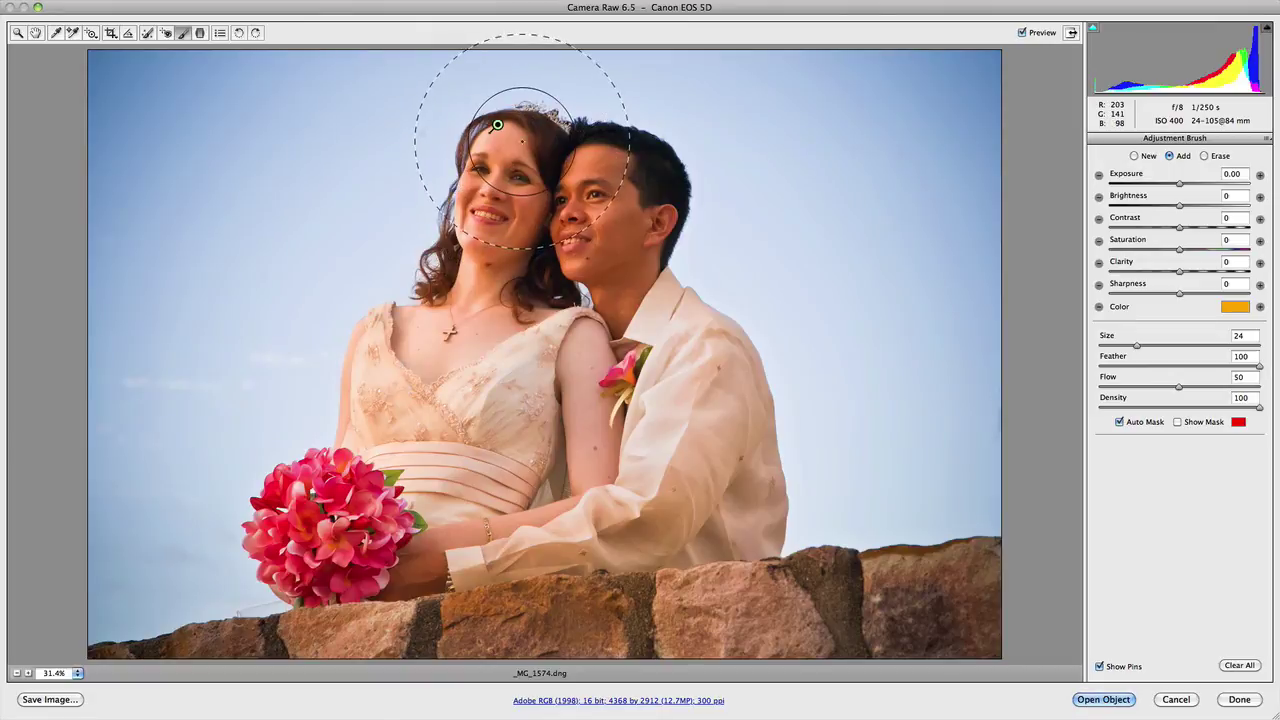
pyautogui.click(1179, 423)
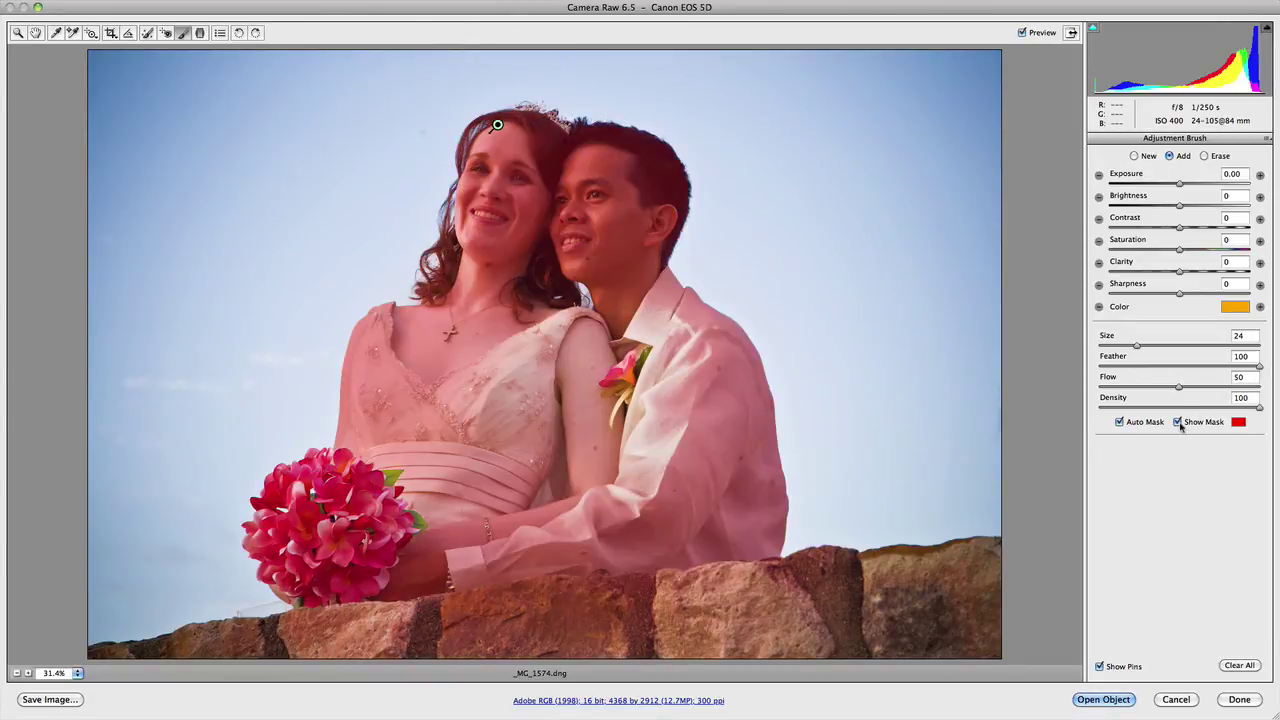
pyautogui.click(1179, 423)
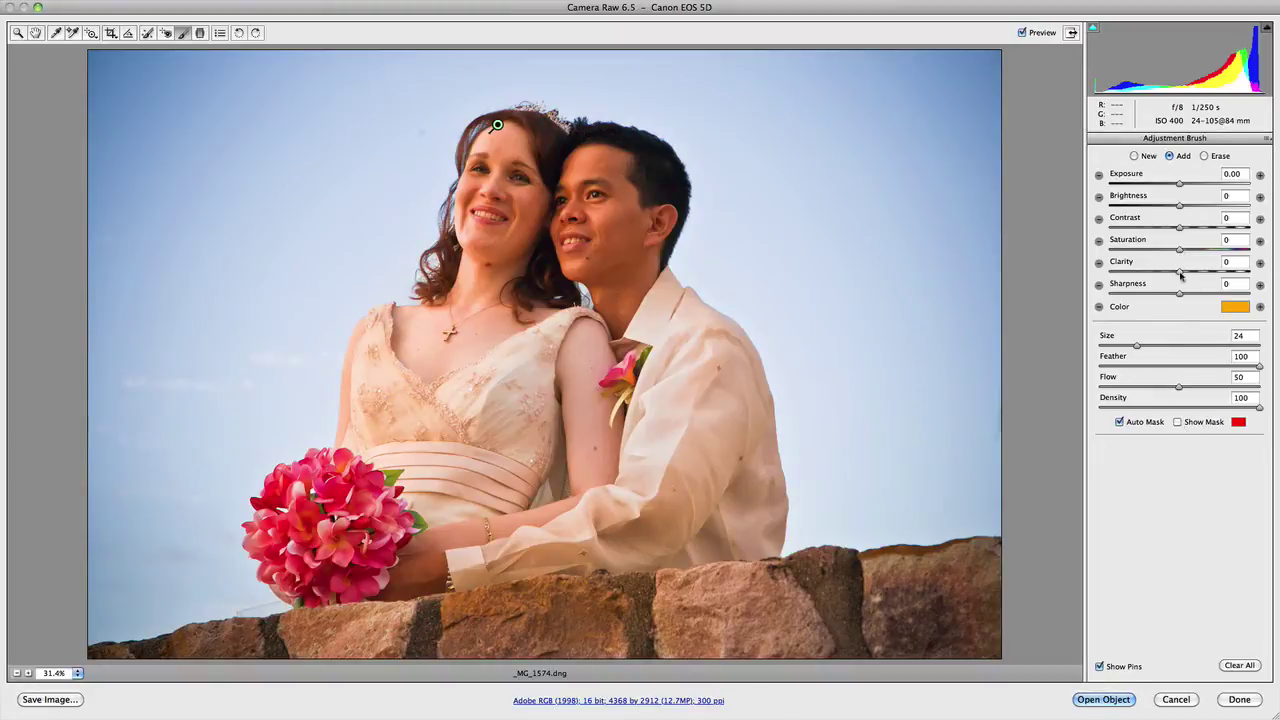
# Set the brushed area's Clarity to +100 and compare the photo with the preview off and on
pyautogui.moveTo(1180, 274); pyautogui.dragTo(1268, 280)
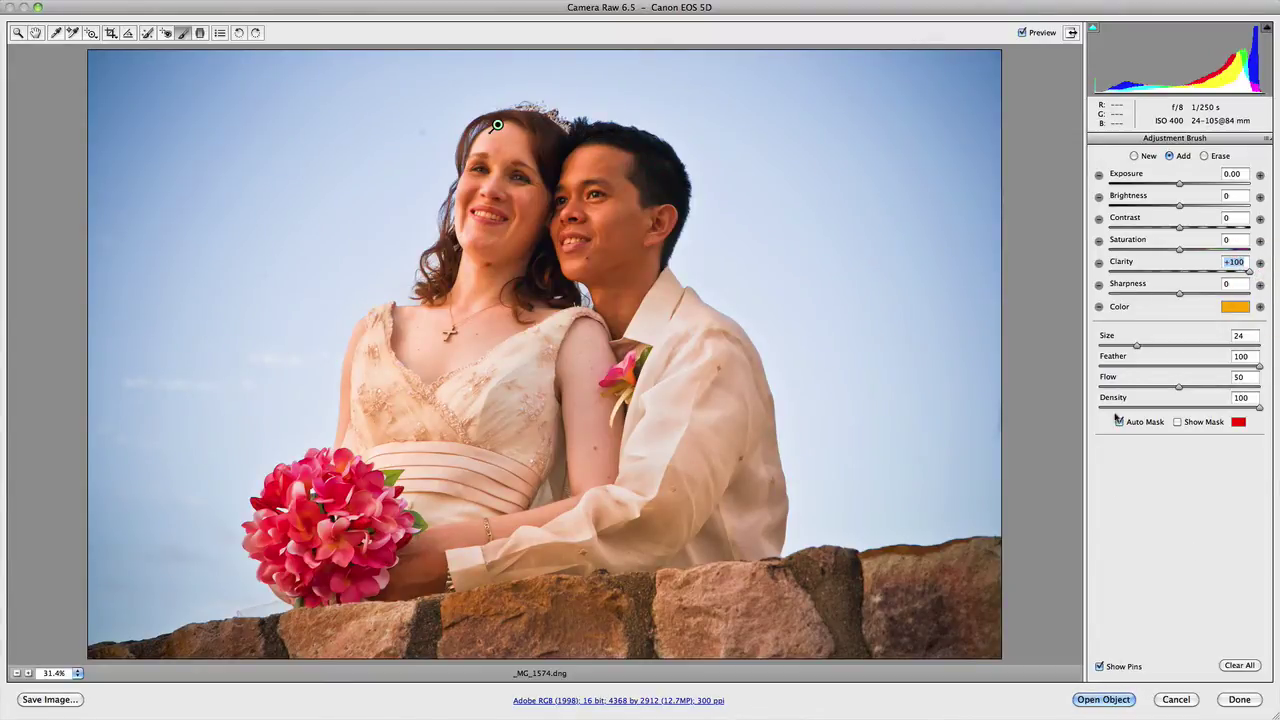
pyautogui.click(1023, 33)
pyautogui.click(1023, 33)
pyautogui.click(1023, 33)
# Remove the orange tint from the brushed area by setting its color saturation to 0
pyautogui.click(1236, 310)
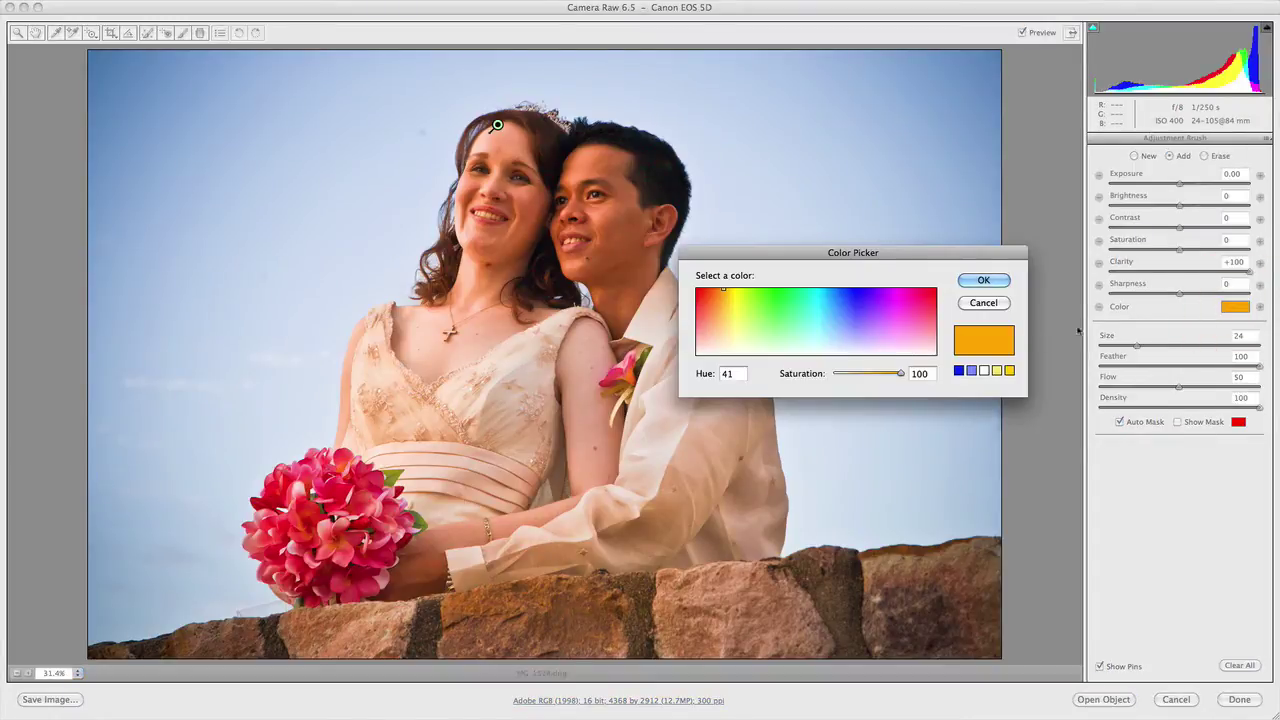
pyautogui.moveTo(901, 373); pyautogui.dragTo(822, 376)
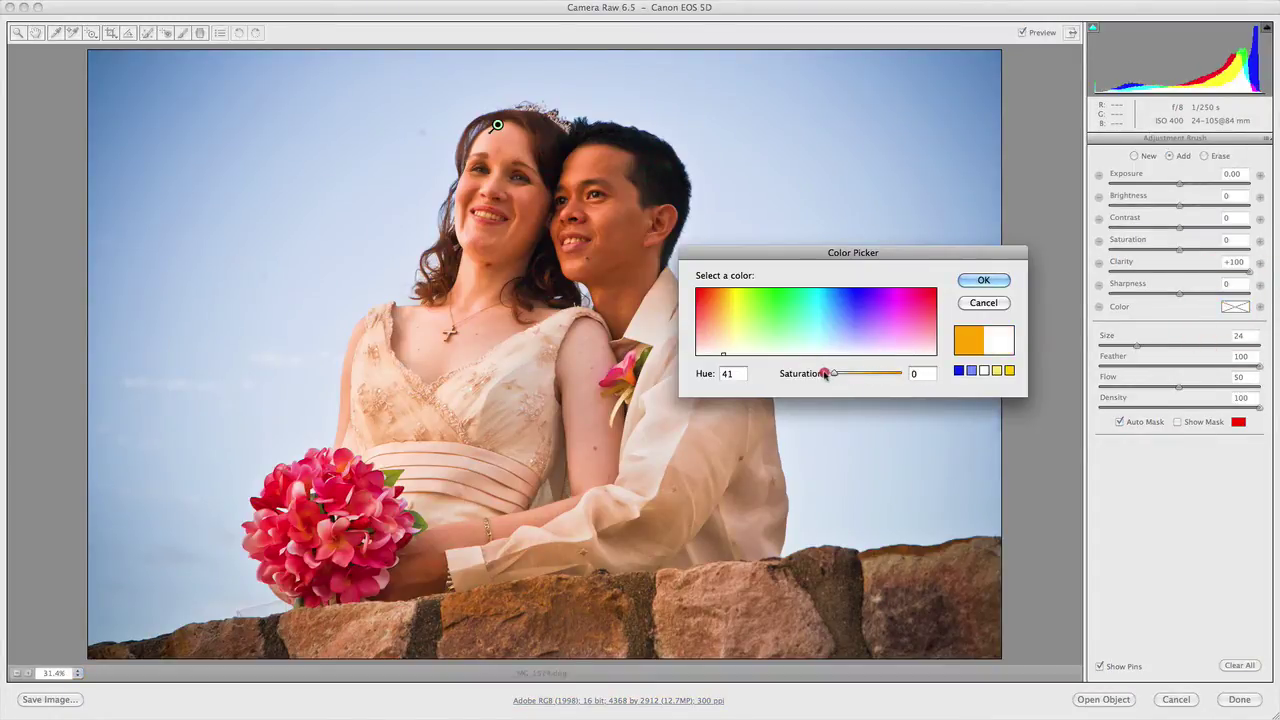
pyautogui.click(980, 280)
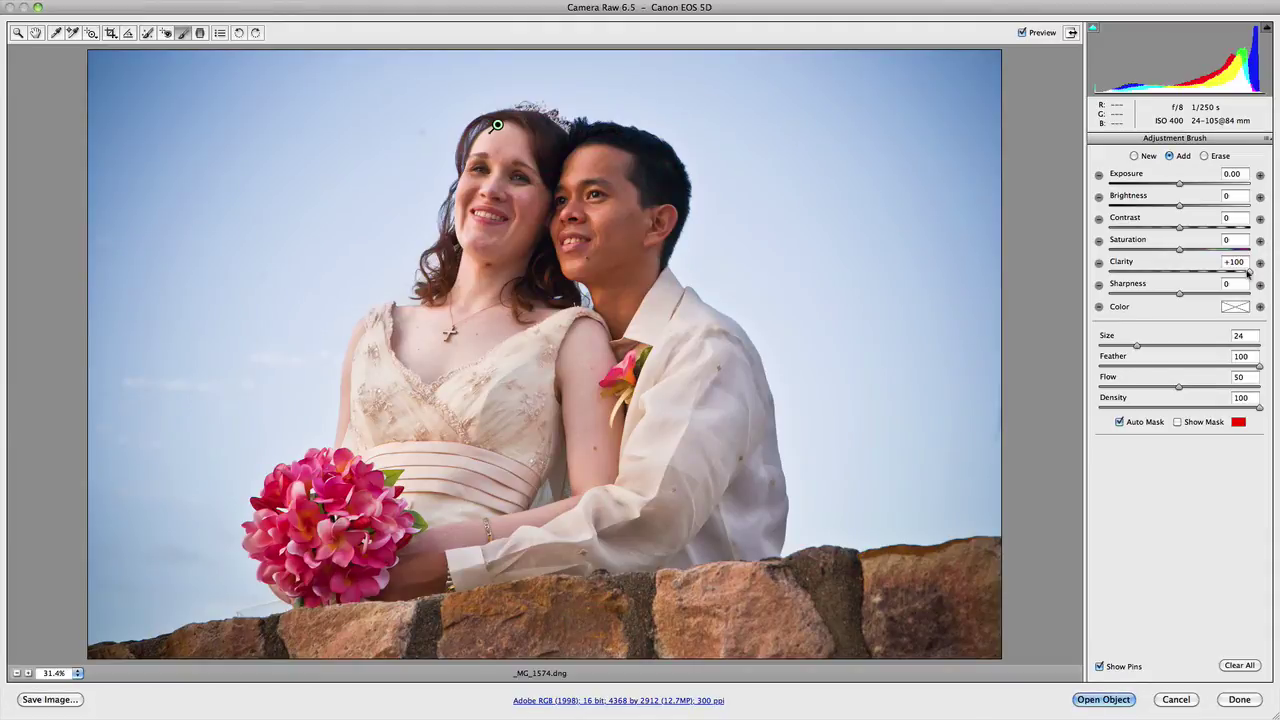
# Clear all Adjustment Brush edits and return to the Basic adjustments with the Zoom tool
pyautogui.click(1234, 667)
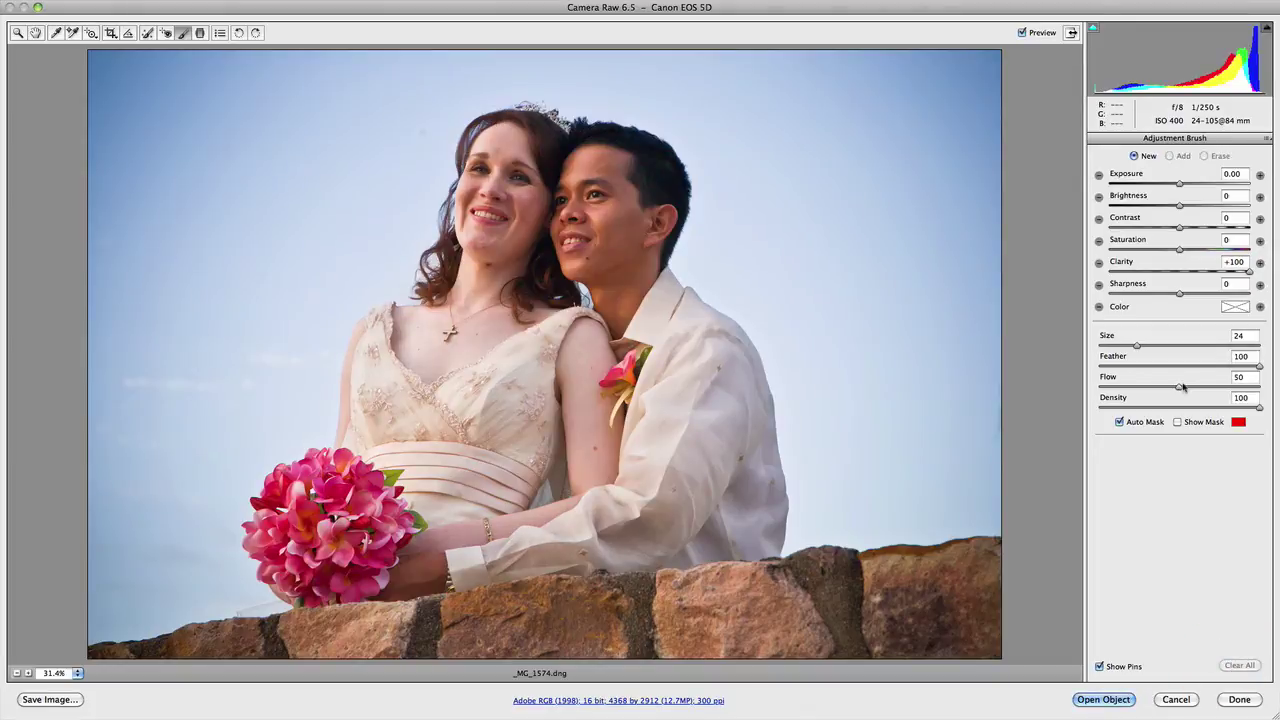
pyautogui.click(17, 33)
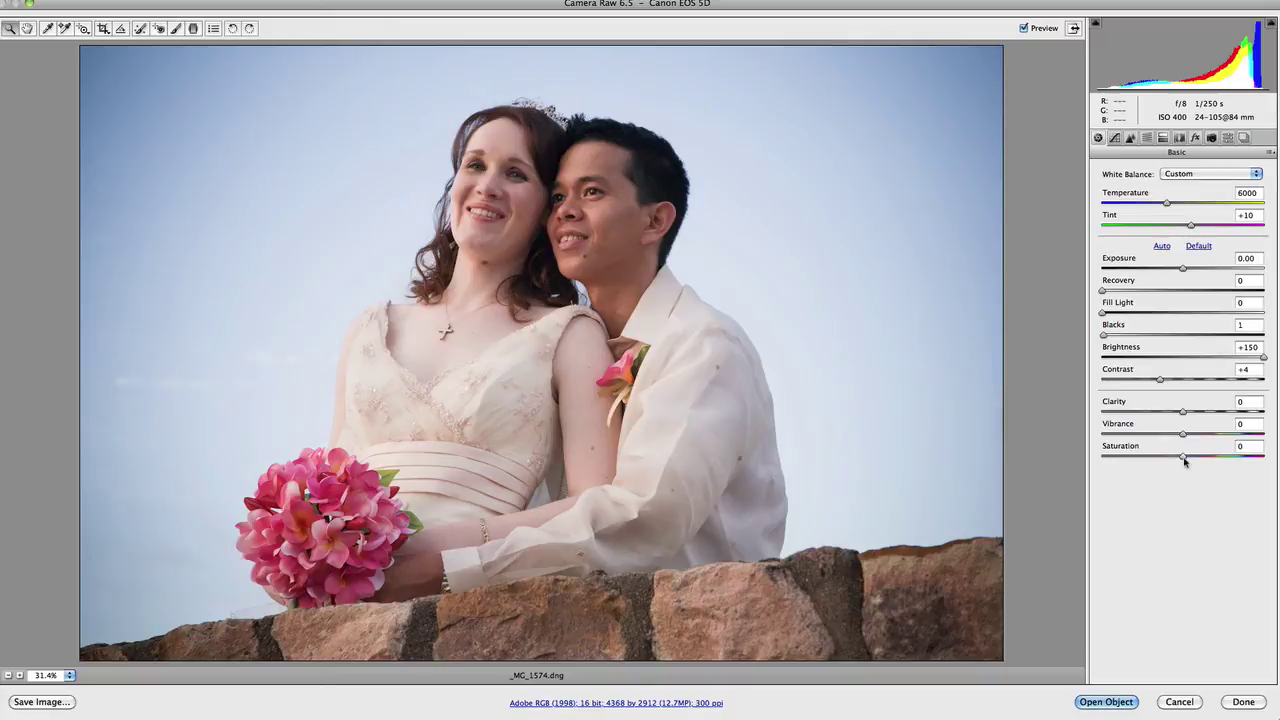
# Raise the photo's overall Saturation to +100 and lower the HSL saturation of the Oranges to -41
pyautogui.moveTo(1184, 459); pyautogui.dragTo(1267, 459)
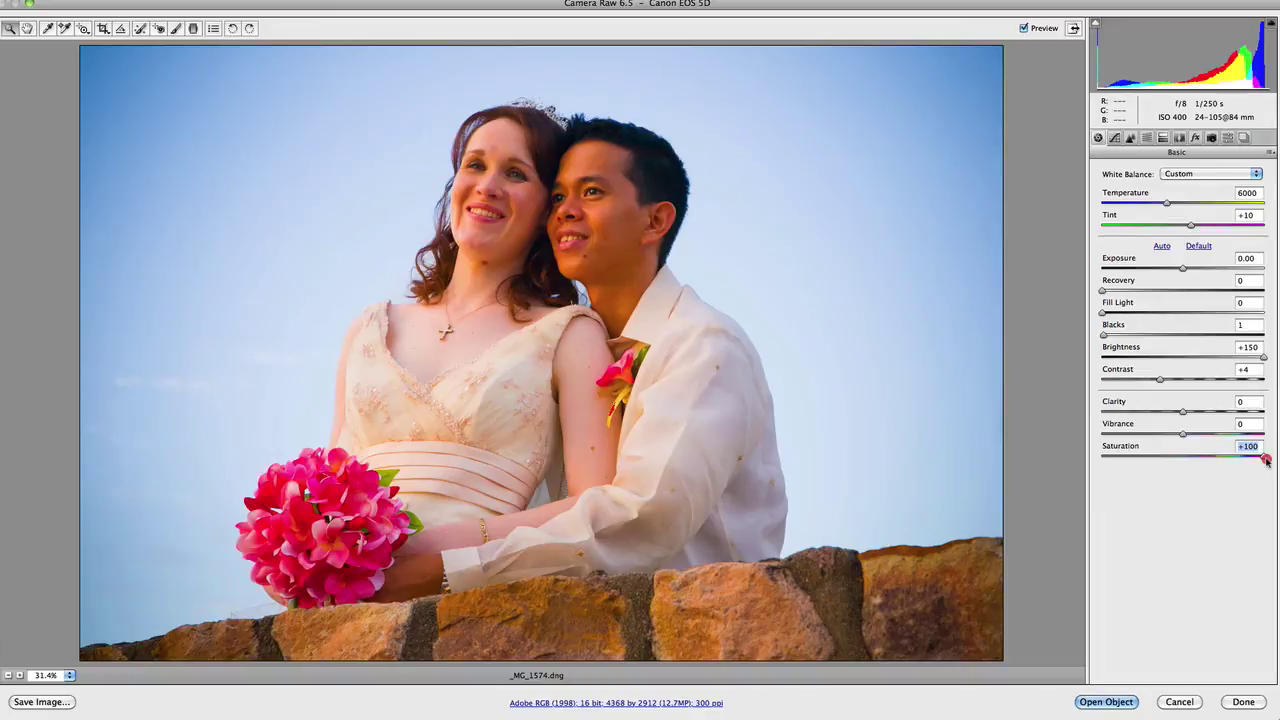
pyautogui.moveTo(1266, 458)
pyautogui.mouseDown()
pyautogui.moveTo(1240, 462)
pyautogui.moveTo(1273, 461)
pyautogui.mouseUp()
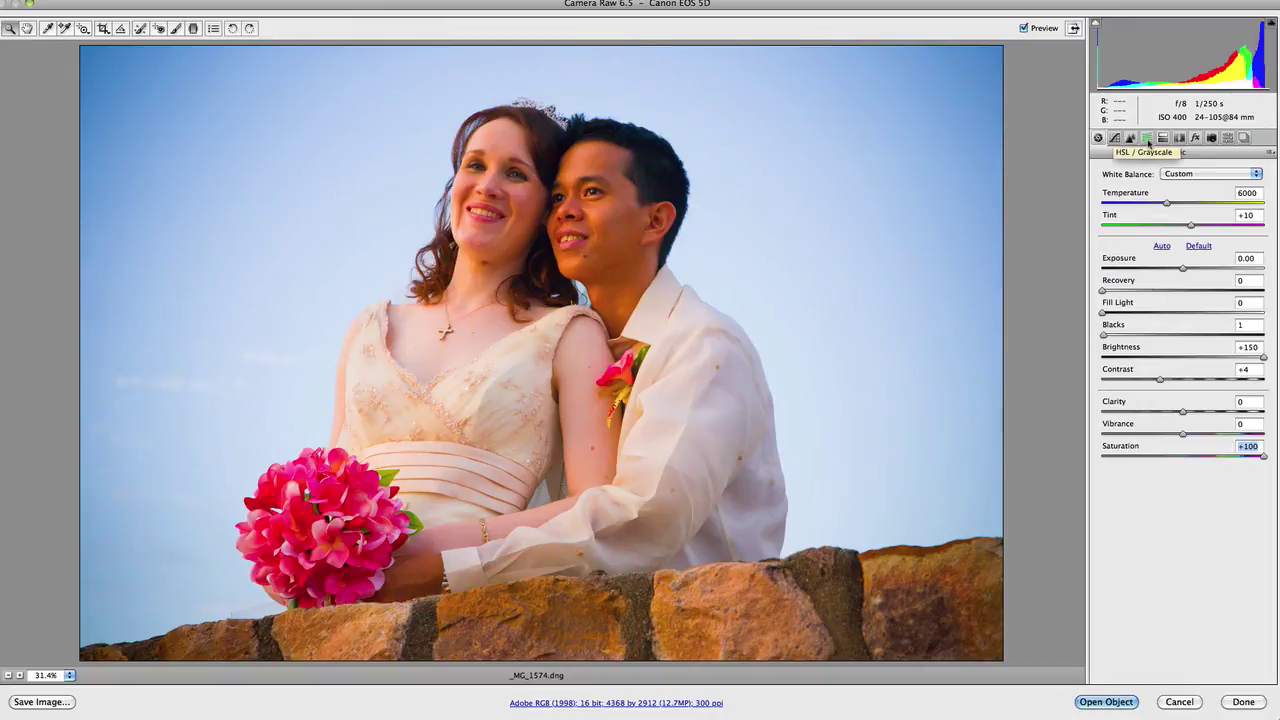
pyautogui.click(1148, 140)
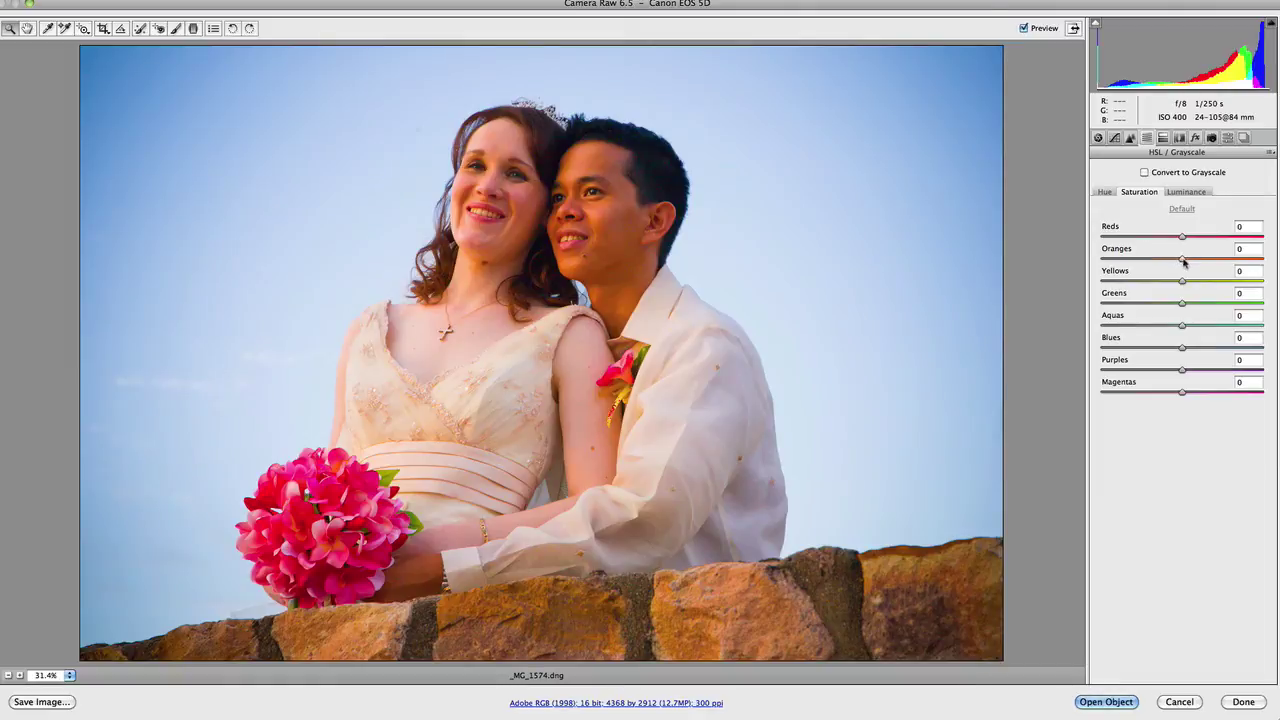
pyautogui.moveTo(1183, 260); pyautogui.dragTo(1151, 270)
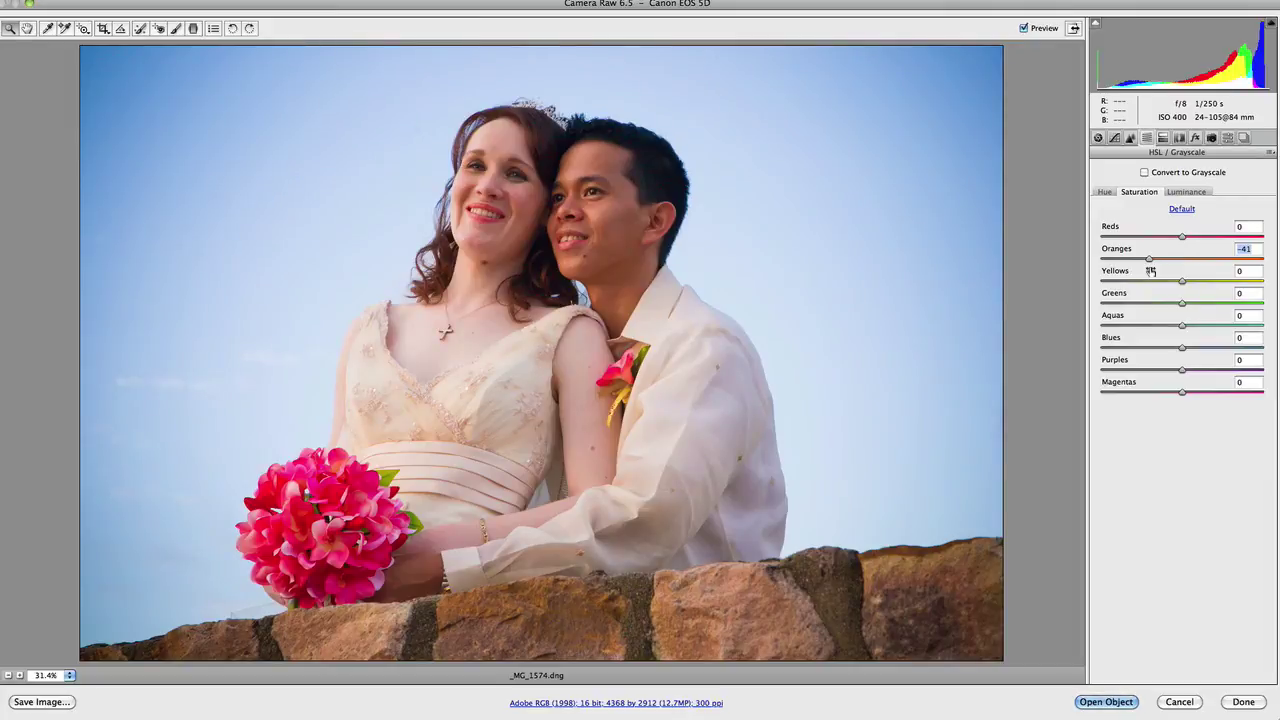
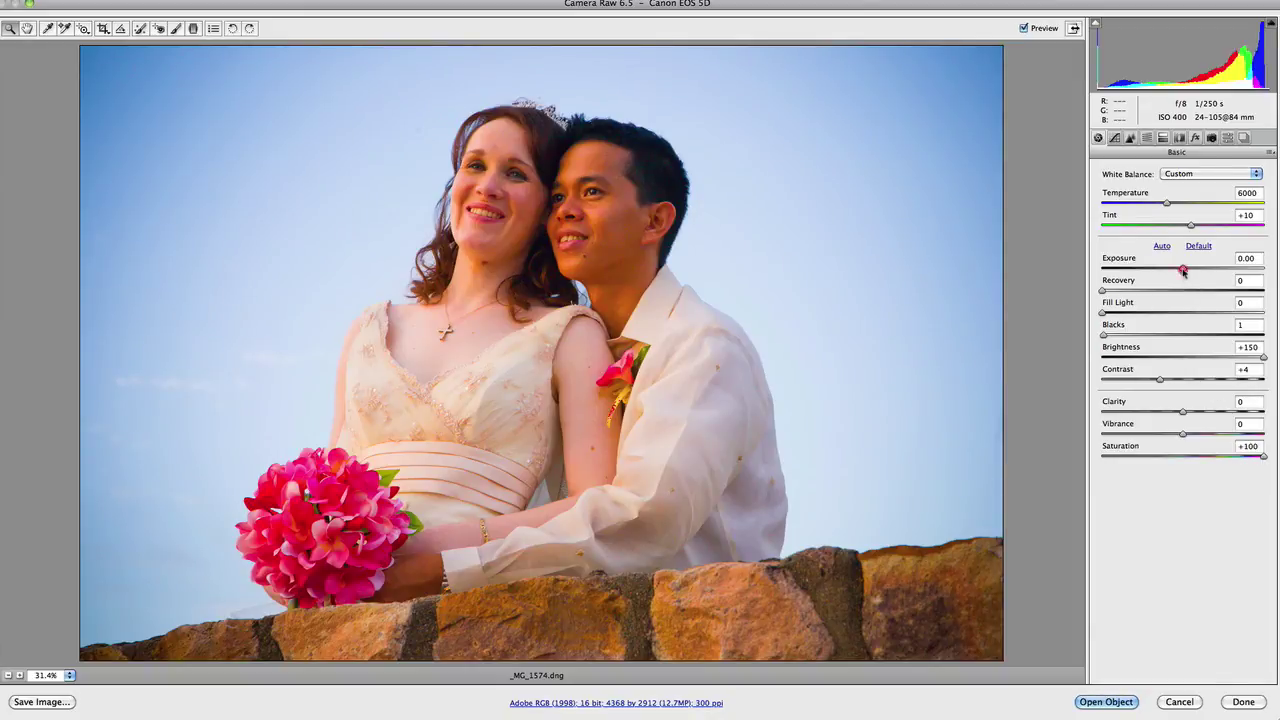
# Raise the Exposure to +1.70 and set the overall Saturation to 0
pyautogui.moveTo(1183, 271); pyautogui.dragTo(1218, 271)
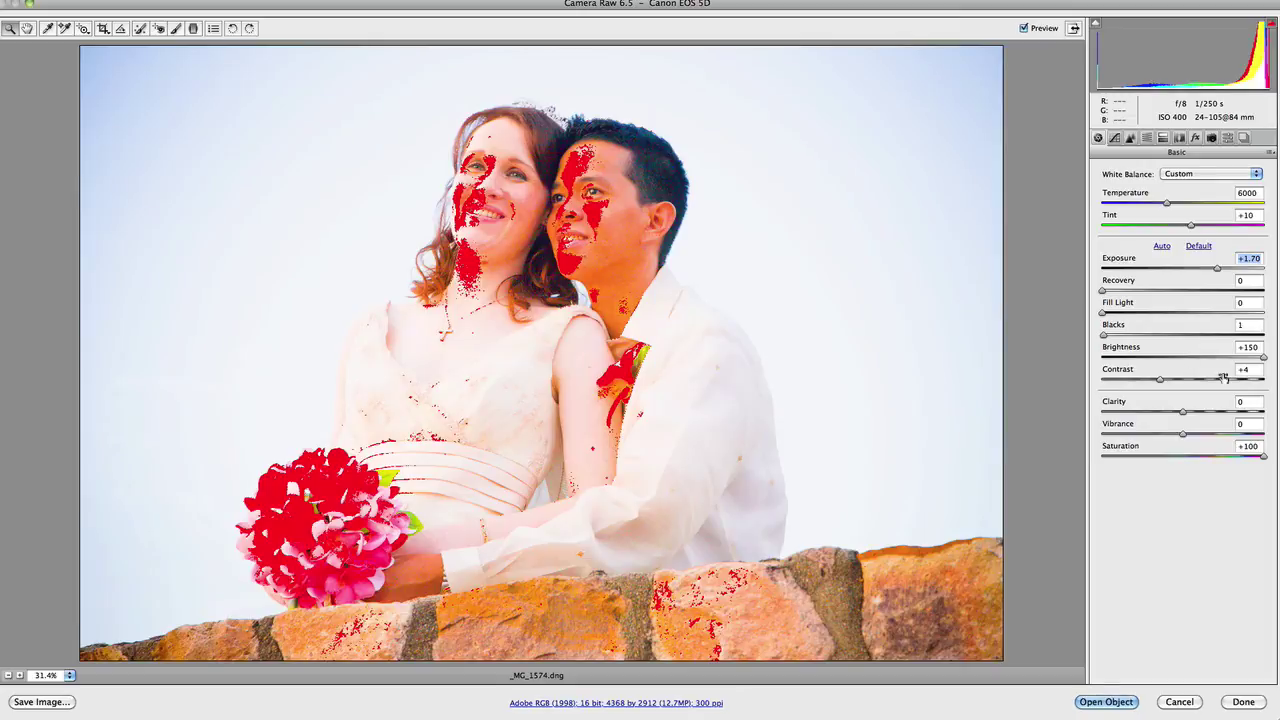
pyautogui.click(1250, 447)
pyautogui.write('0')
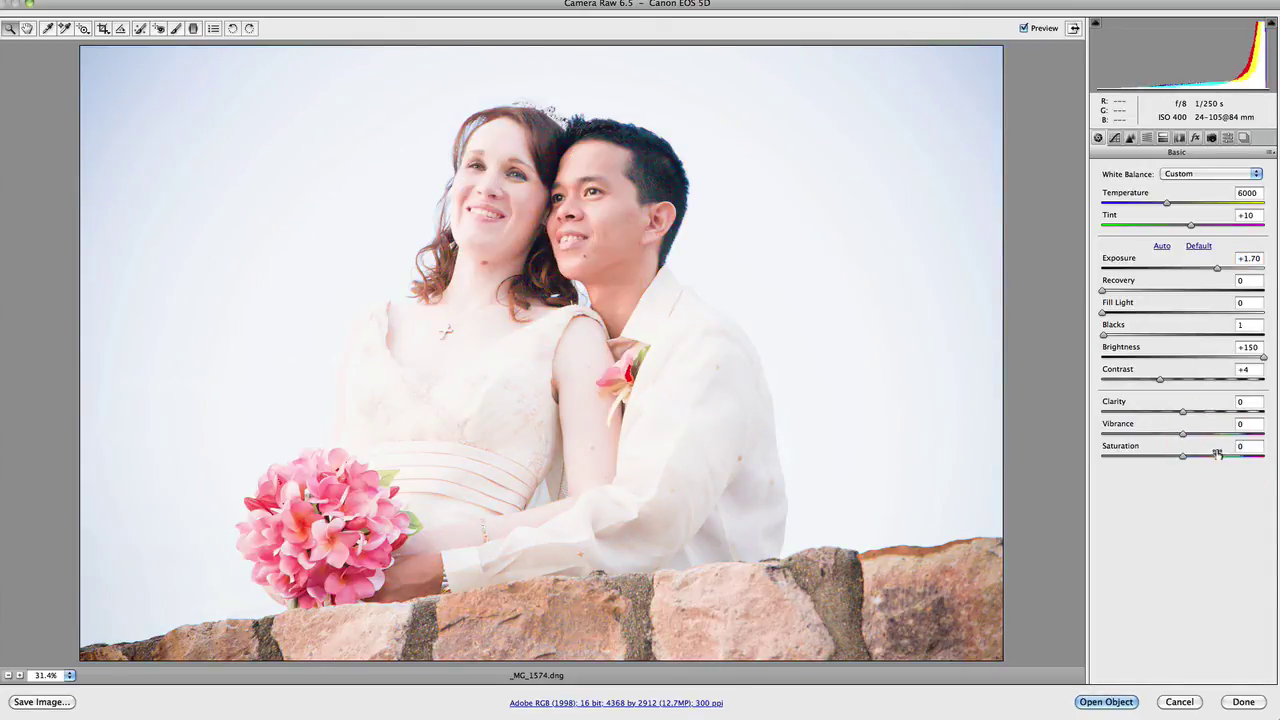
# Raise Vibrance to +100, and reset both Exposure and Vibrance to 0
pyautogui.moveTo(1182, 437); pyautogui.dragTo(1272, 436)
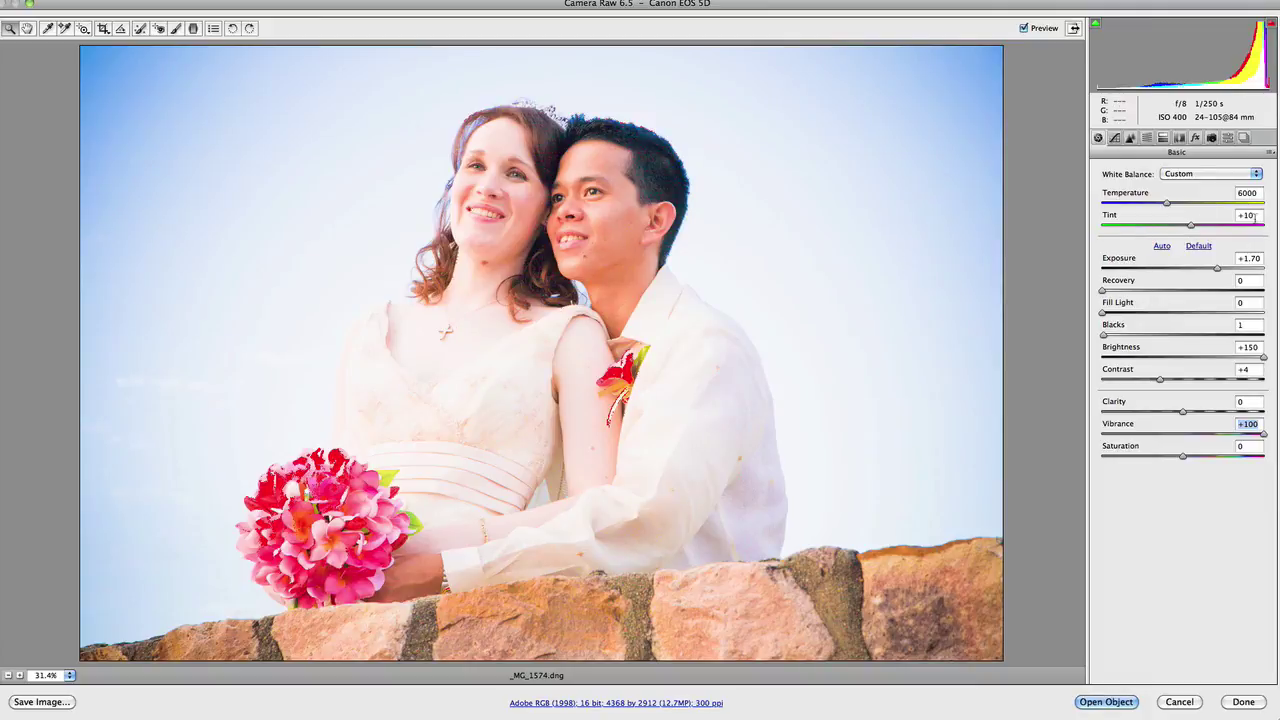
pyautogui.click(1252, 258)
pyautogui.doubleClick(1215, 268)
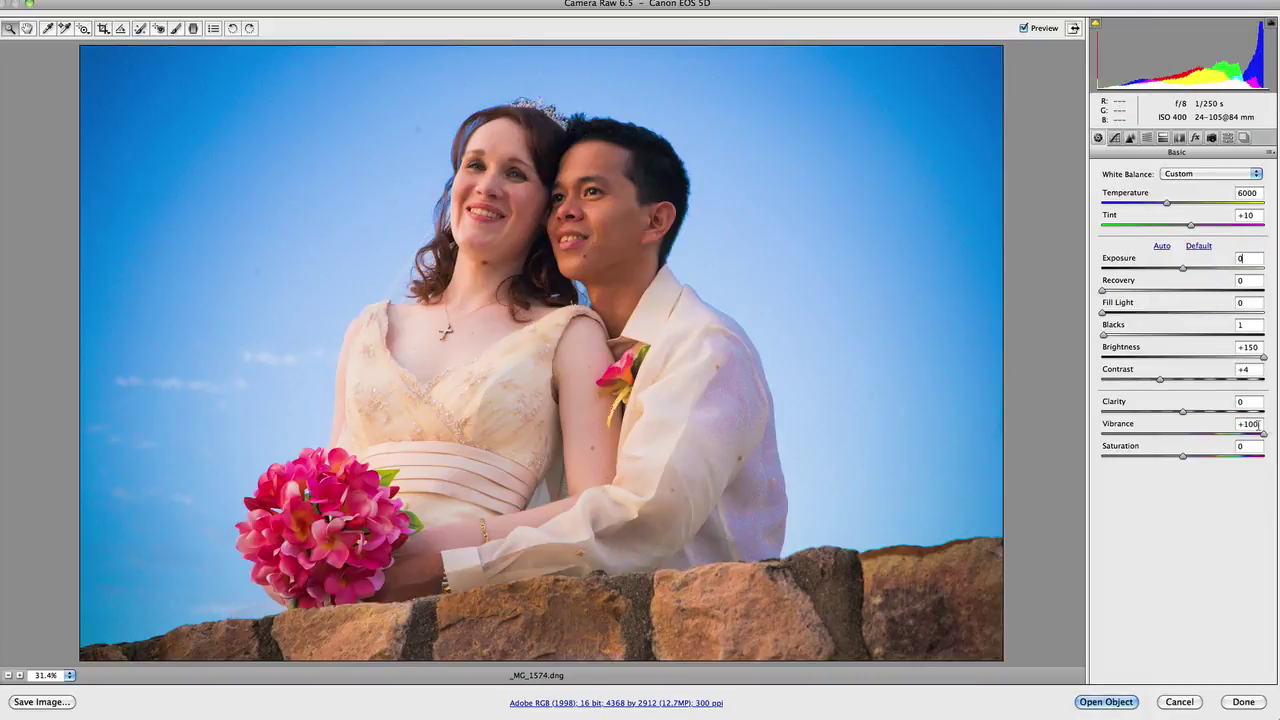
pyautogui.click(1256, 425)
pyautogui.doubleClick(1171, 444)
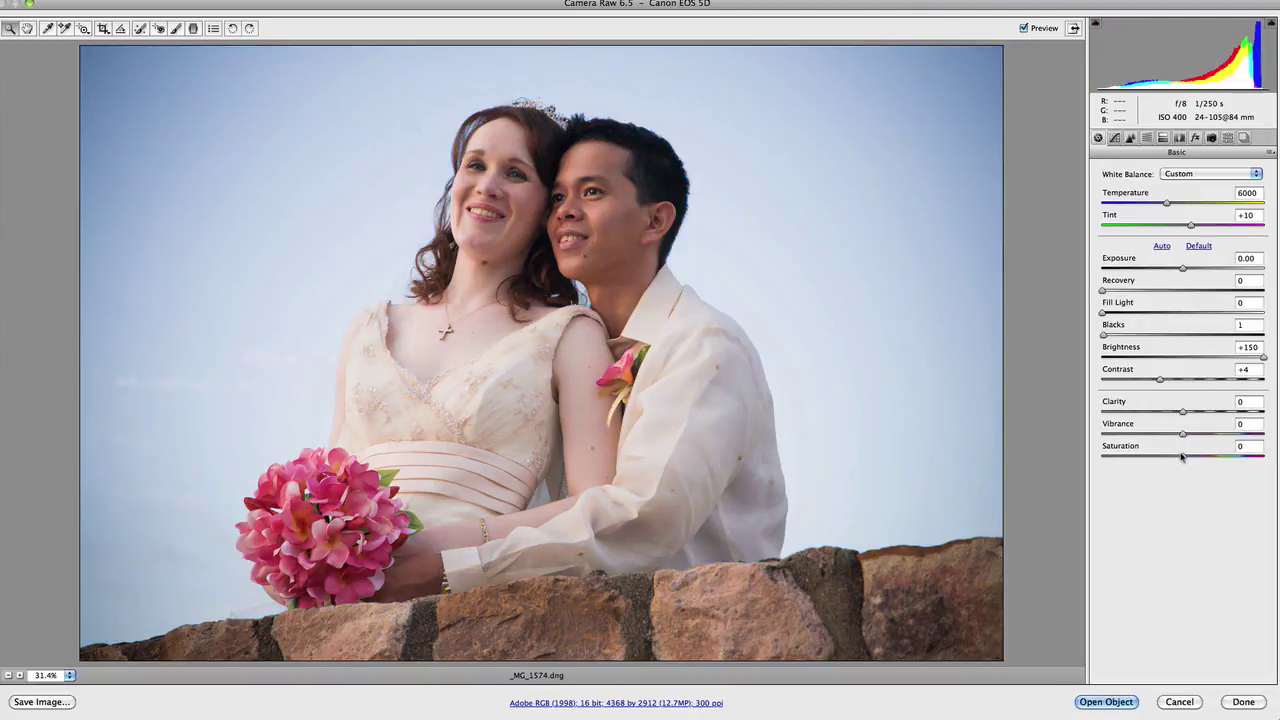